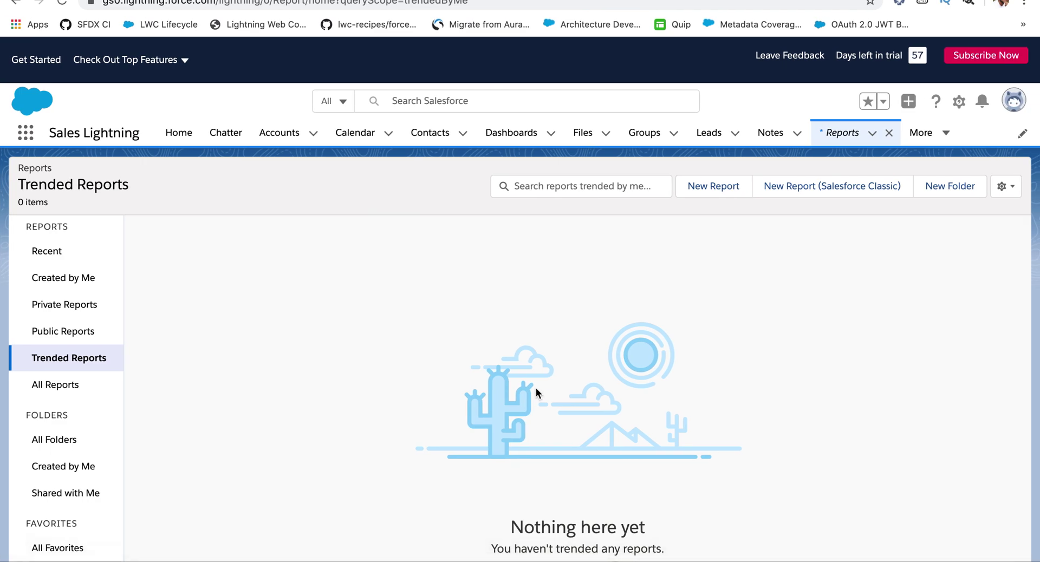
- Open the Activities by Salesperson report and bring up its subscription settings
{"action": "left_click", "coordinate": [64, 279]}
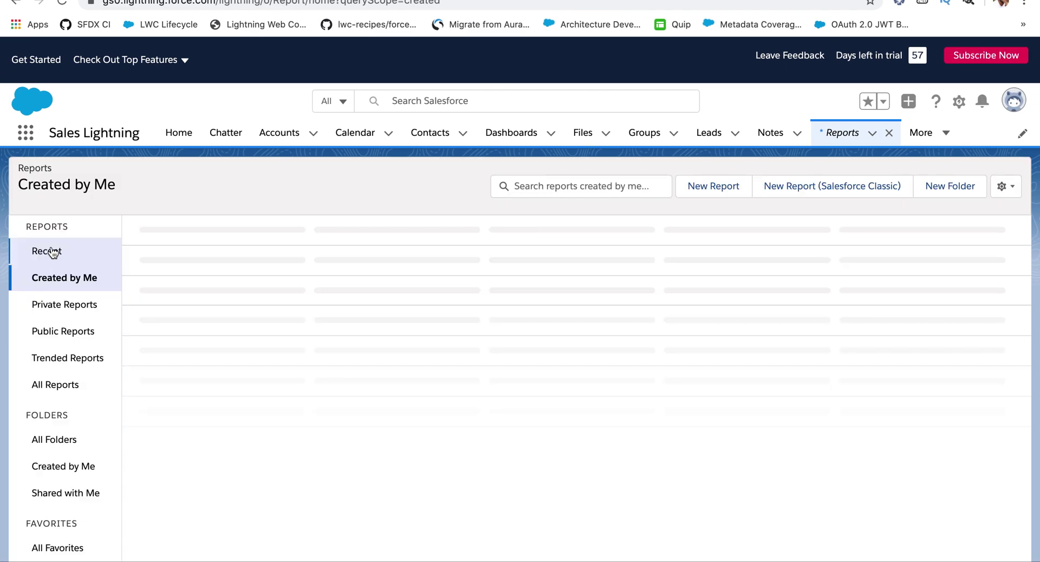
{"action": "left_click", "coordinate": [175, 250]}
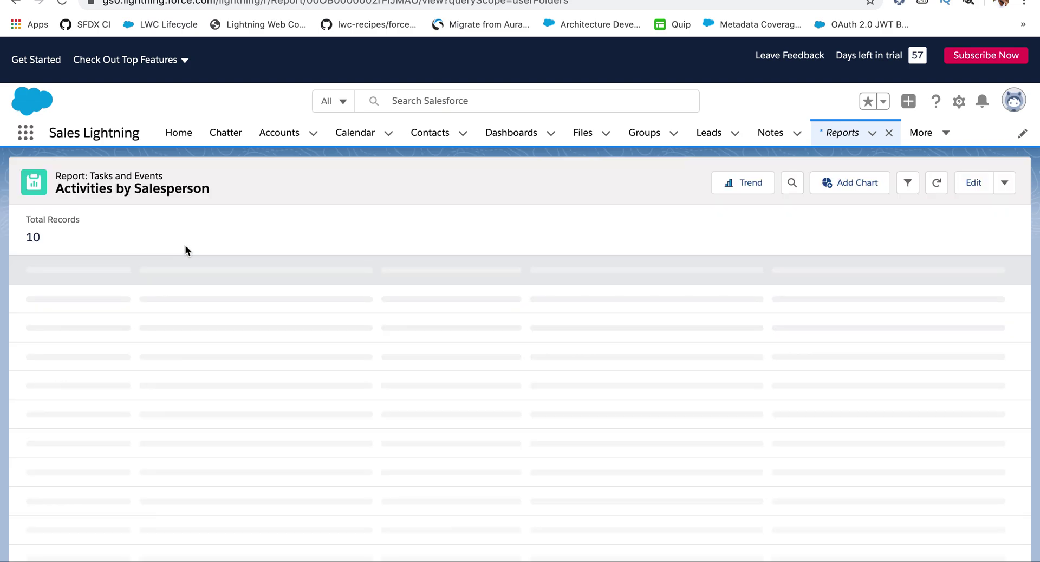
{"action": "left_click", "coordinate": [1005, 184]}
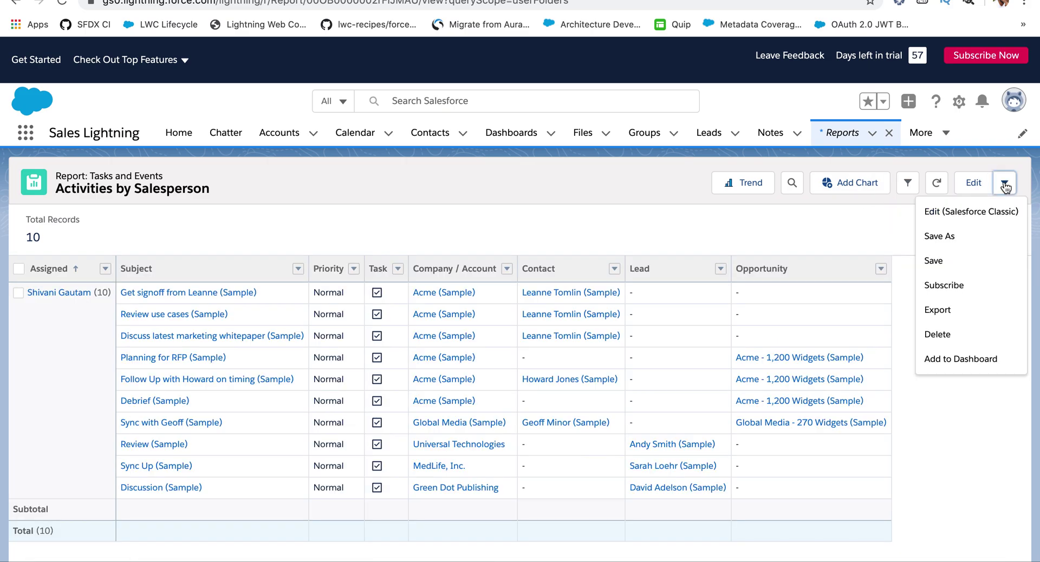
{"action": "left_click", "coordinate": [960, 287]}
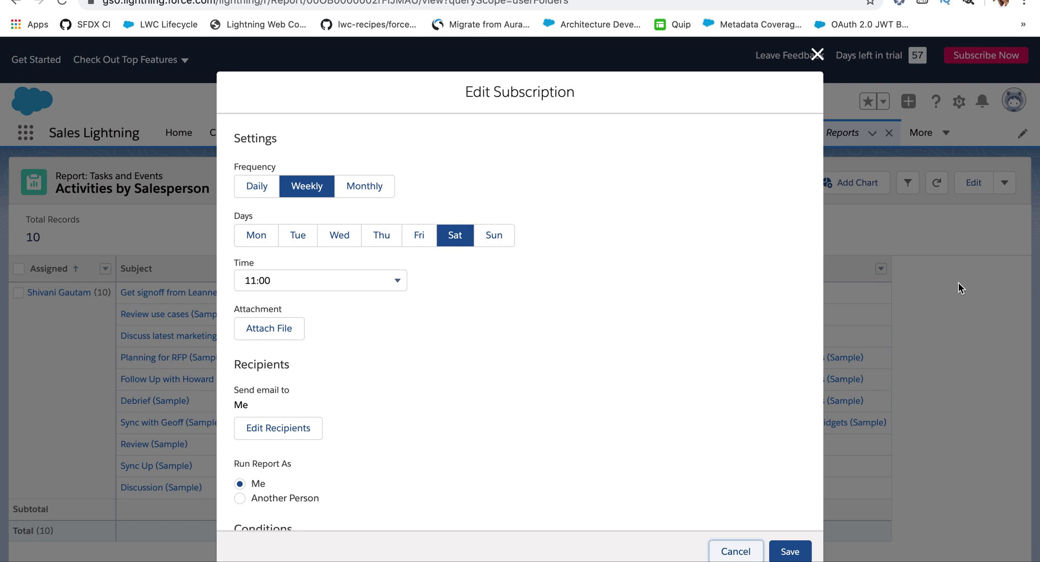
- Examine the Formatted Report and Details Only export options for the subscription's file attachment, and leave without attaching a file
{"action": "left_click", "coordinate": [274, 337]}
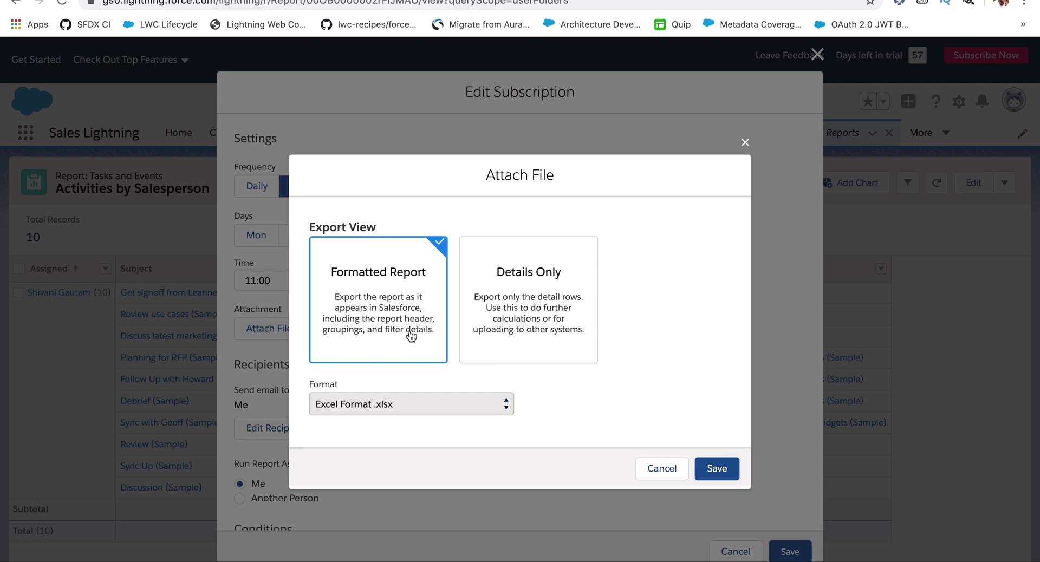
{"action": "left_click", "coordinate": [501, 345]}
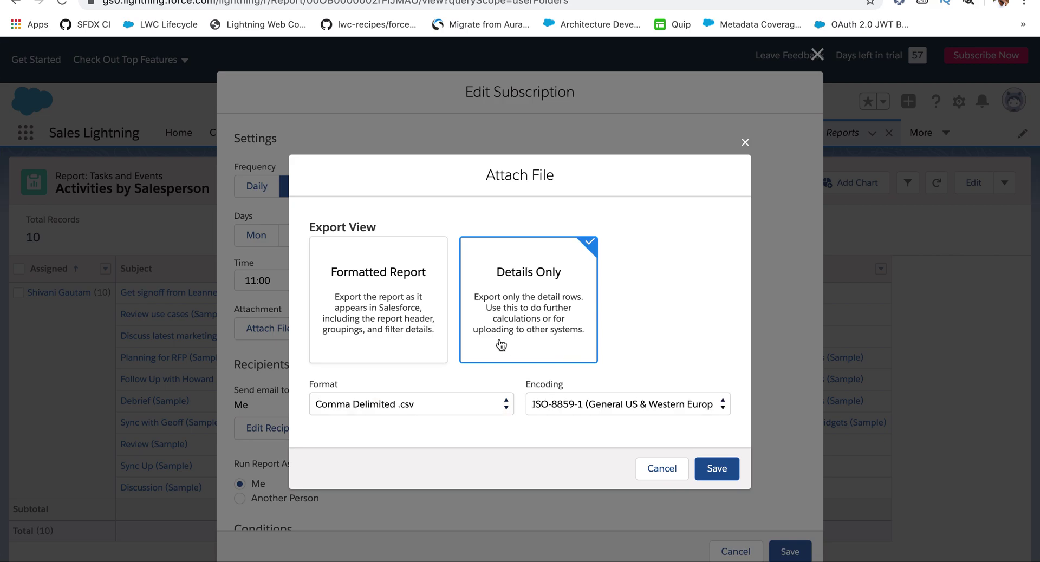
{"action": "left_click", "coordinate": [473, 398]}
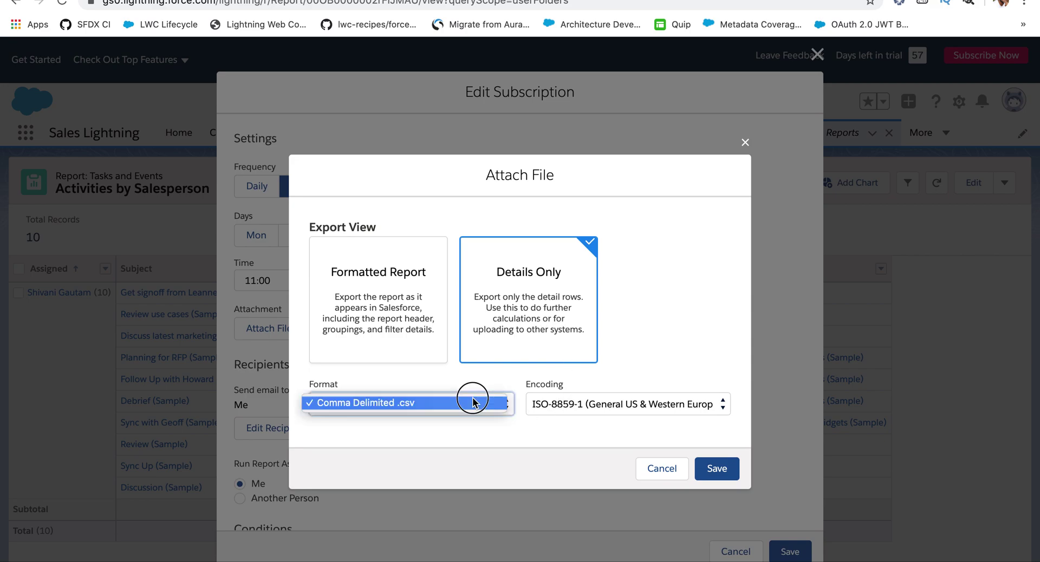
{"action": "left_click", "coordinate": [472, 398]}
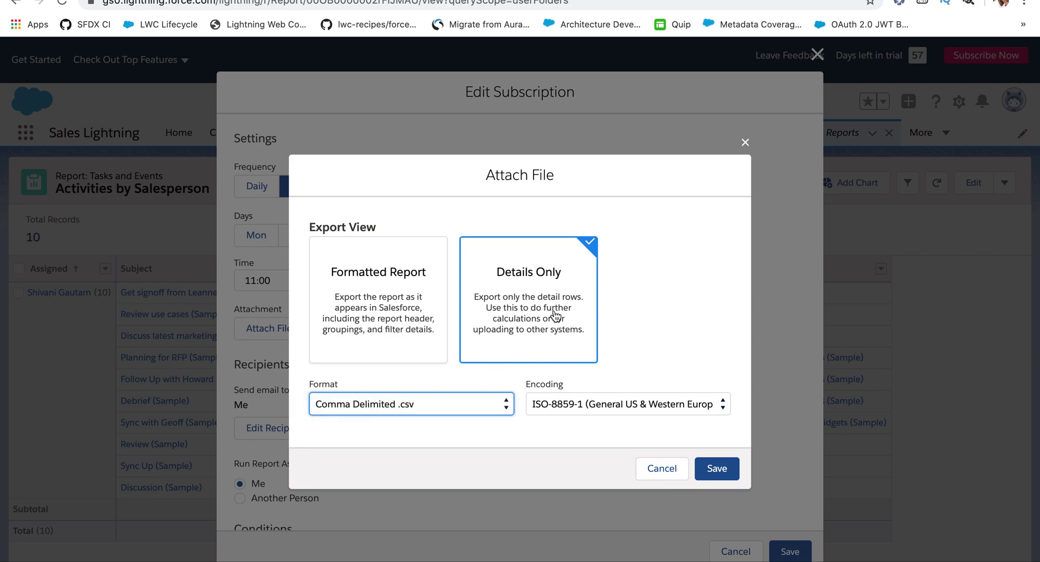
{"action": "left_click", "coordinate": [658, 470]}
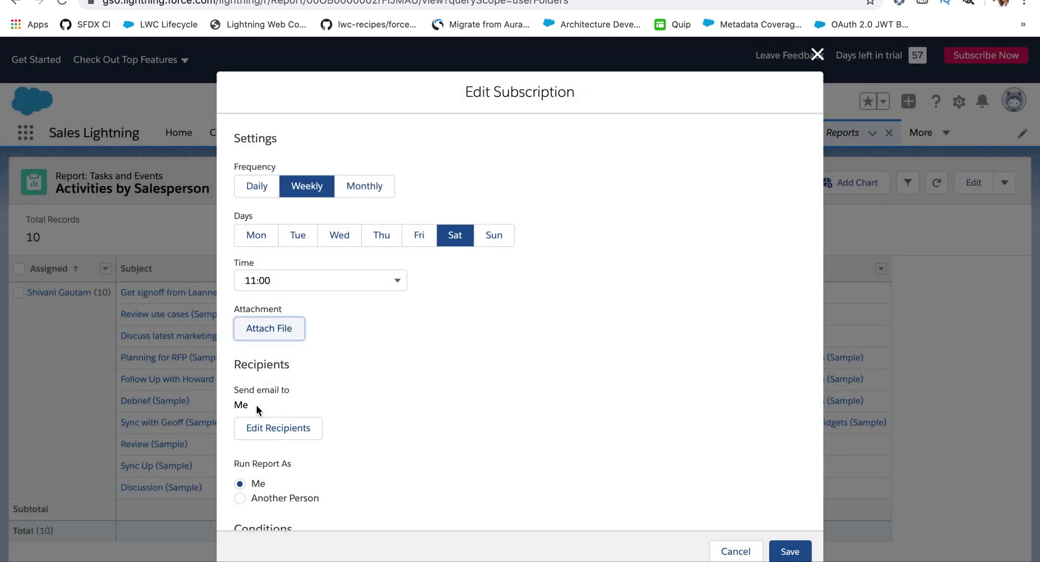
- Review the subscription's recipients, Run Report As and conditions settings, and close the subscription without saving
{"action": "left_click_drag", "start_coordinate": [240, 390], "coordinate": [313, 389]}
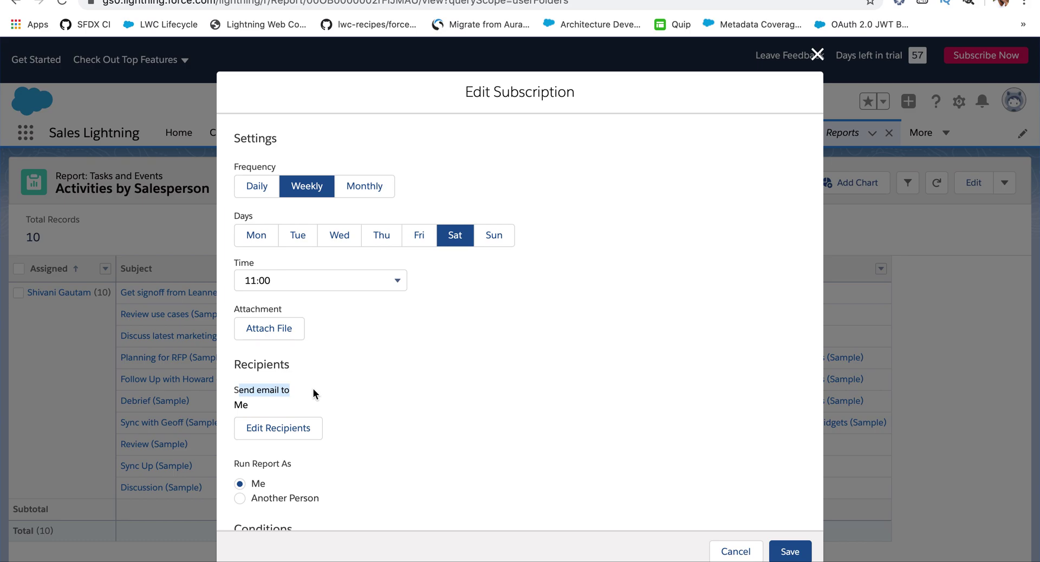
{"action": "scroll", "coordinate": [313, 389], "scroll_direction": "down", "scroll_amount": 3}
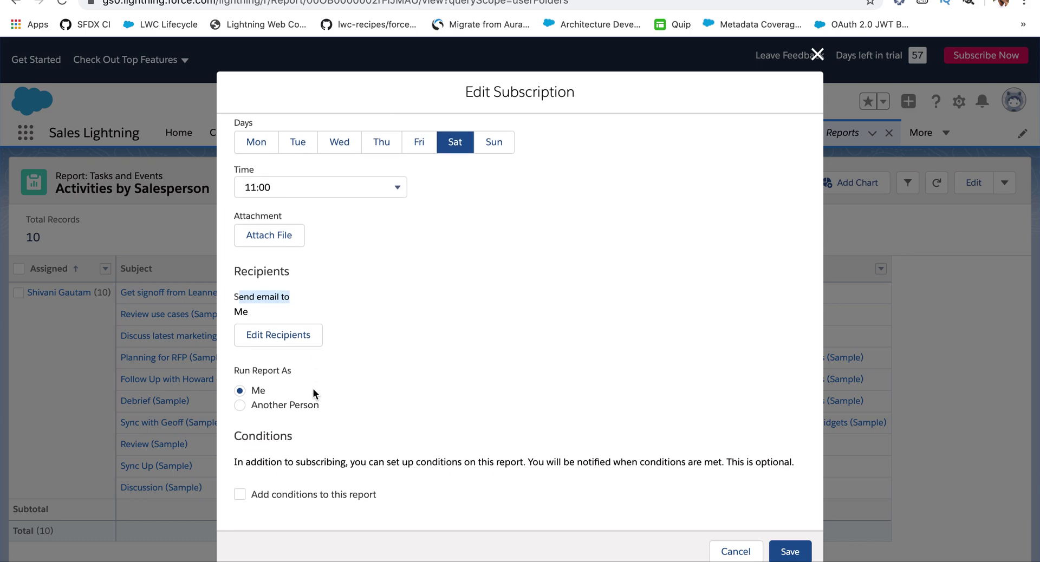
{"action": "left_click", "coordinate": [735, 551]}
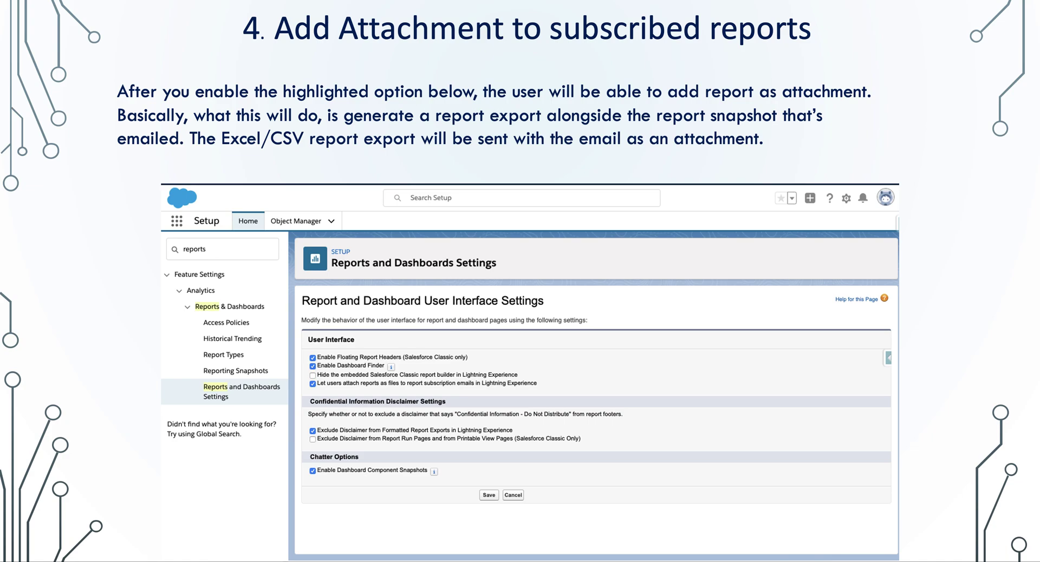
{"action": "key", "text": "Right"}
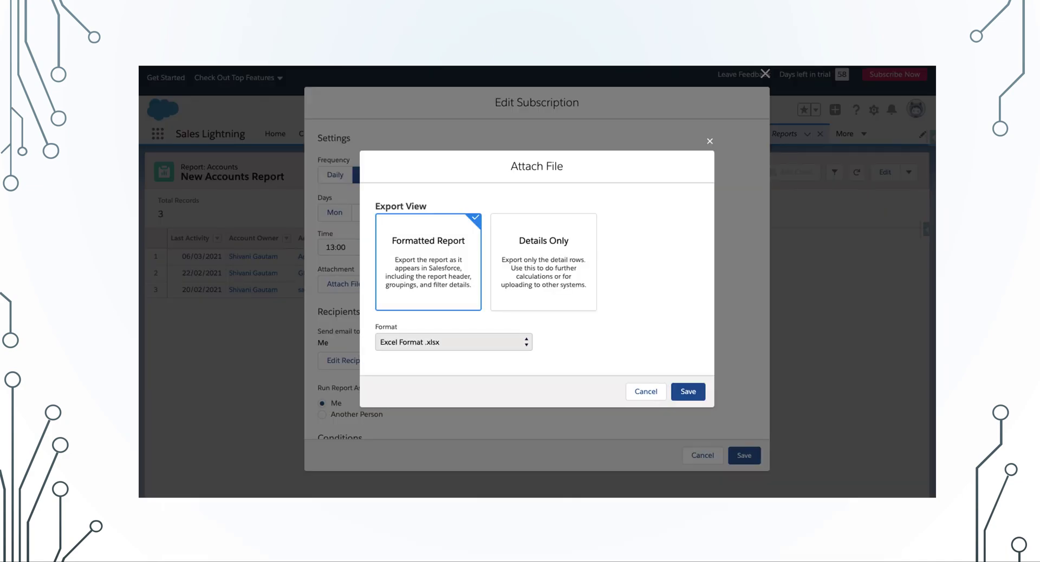
{"action": "key", "text": "Right"}
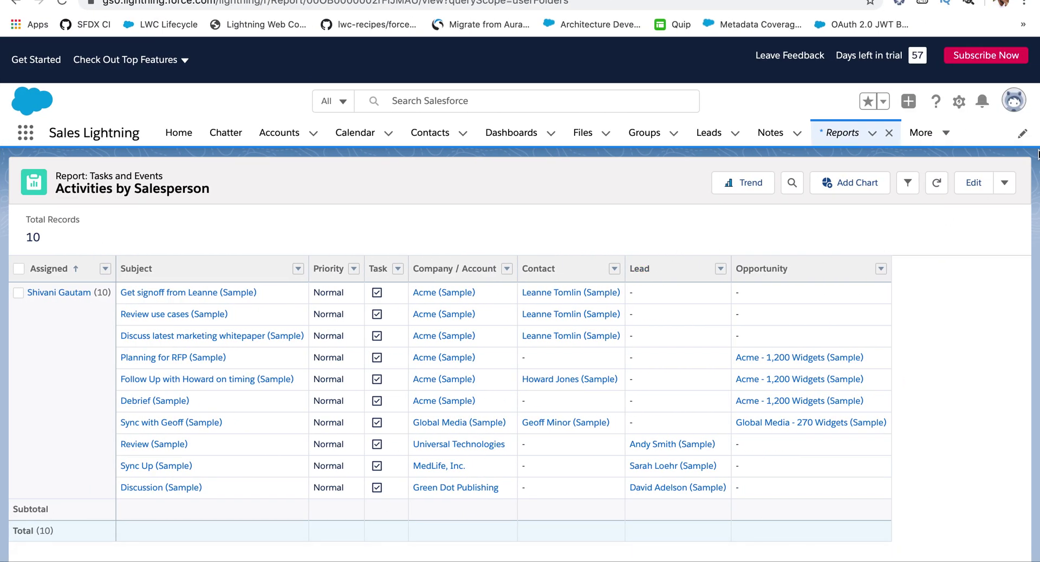
- Go to Setup, search for "opti" and open the Optimizer page
{"action": "left_click", "coordinate": [959, 101]}
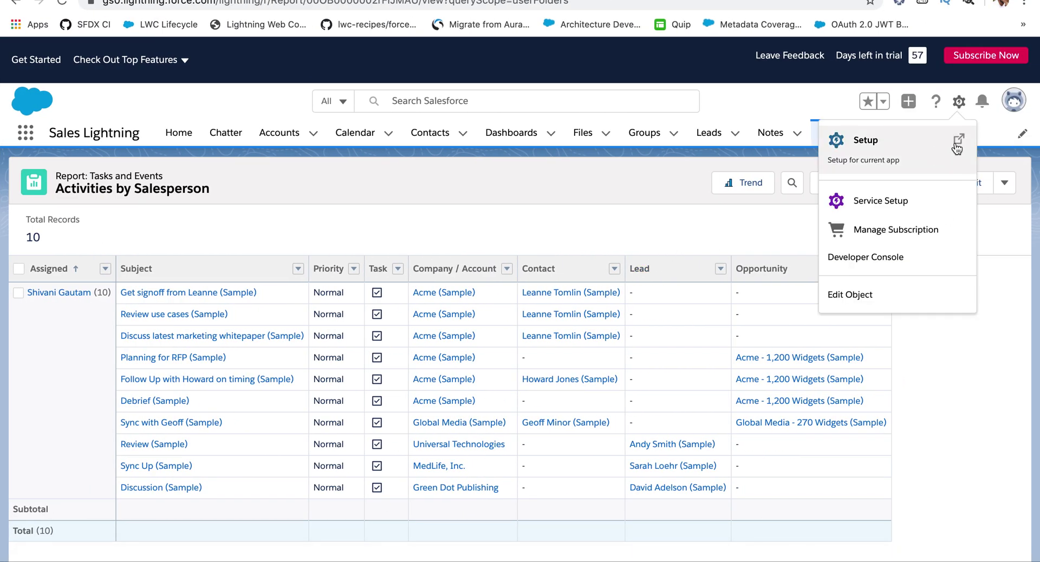
{"action": "left_click", "coordinate": [955, 143]}
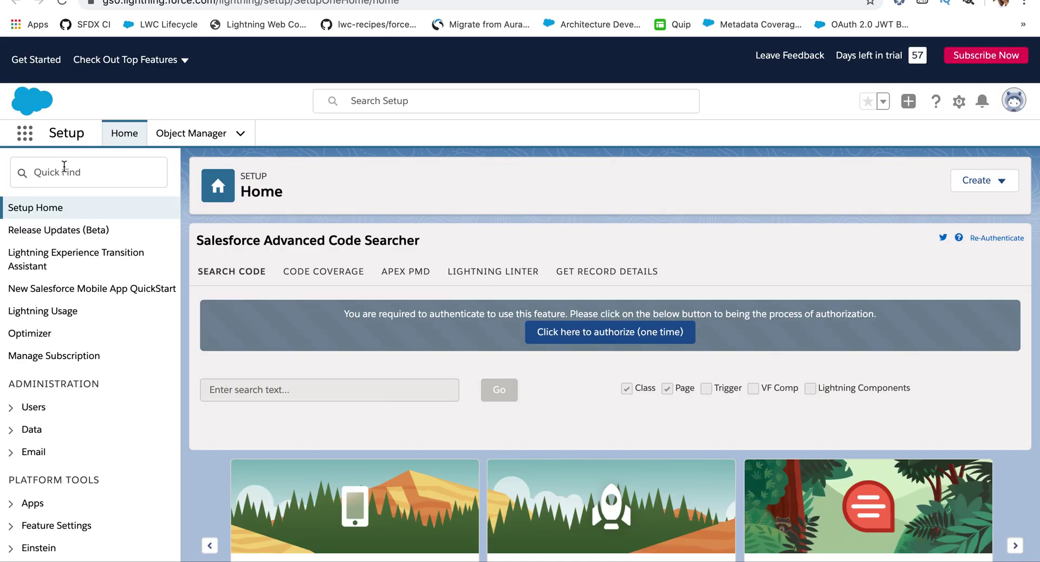
{"action": "left_click", "coordinate": [64, 167]}
{"action": "type", "text": "opyim"}
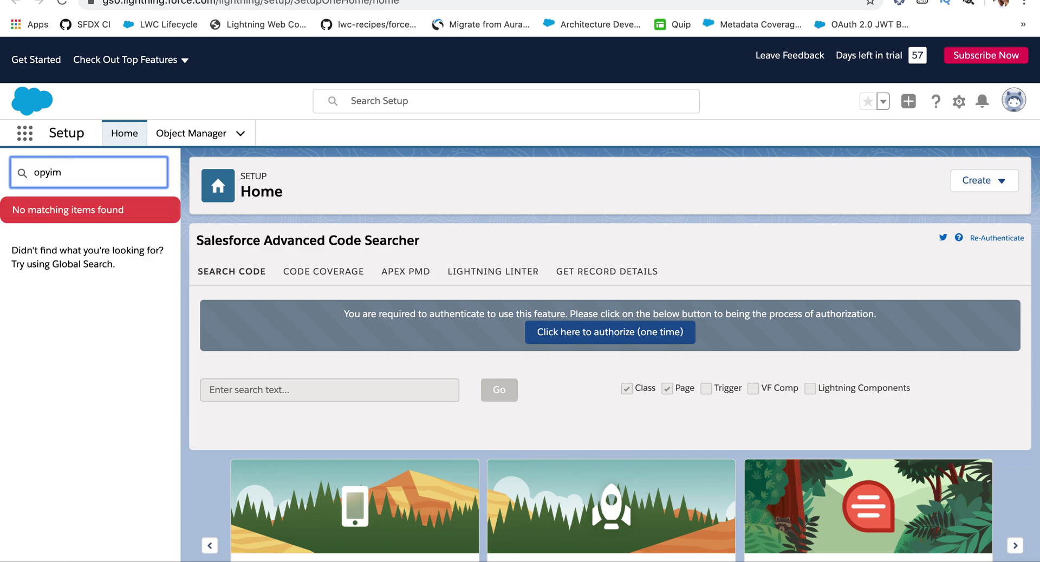
{"action": "key", "text": "BackSpace"}
{"action": "key", "text": "BackSpace"}
{"action": "key", "text": "BackSpace"}
{"action": "type", "text": "ti"}
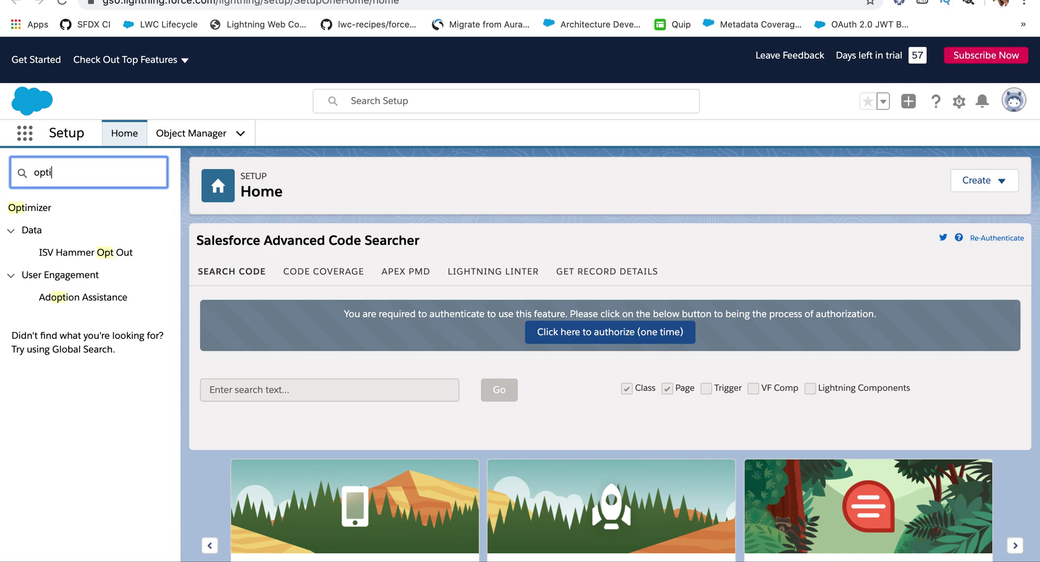
{"action": "left_click", "coordinate": [42, 209]}
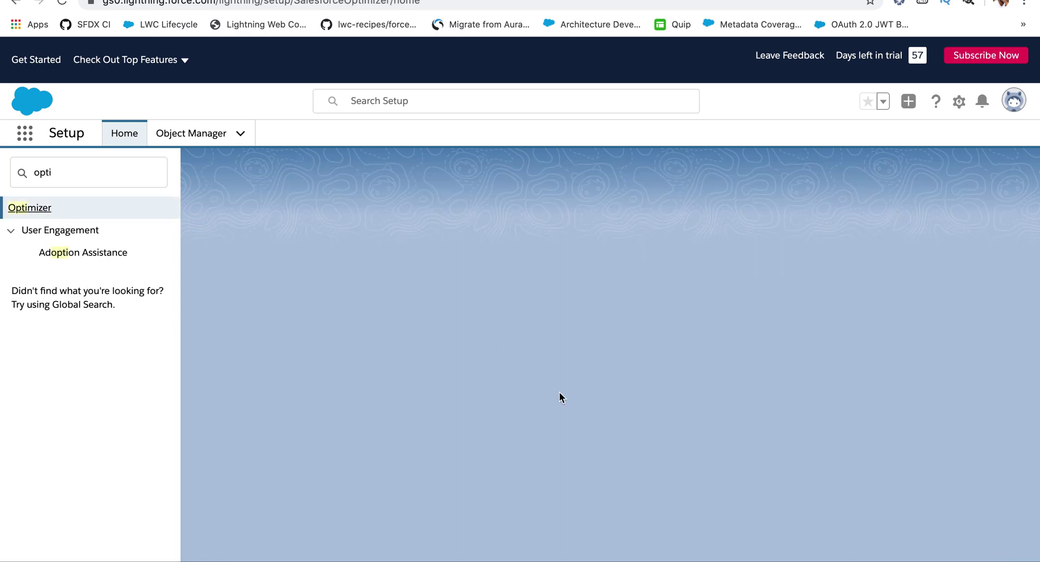
- Read the Salesforce Optimizer description and its access requirement, and open the Optimizer app
{"action": "scroll", "coordinate": [559, 391], "scroll_direction": "down", "scroll_amount": 2}
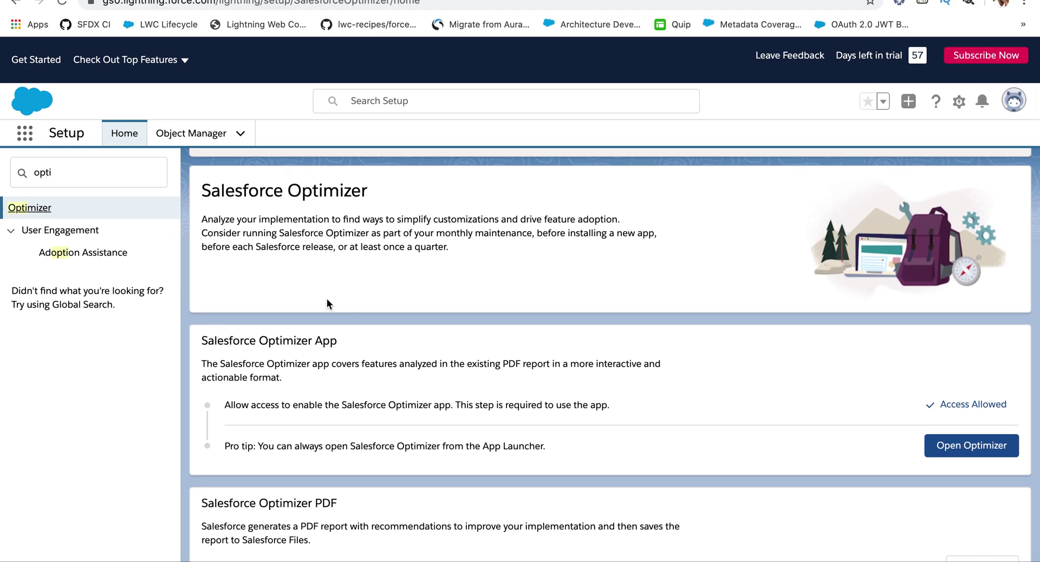
{"action": "left_click_drag", "start_coordinate": [303, 217], "coordinate": [545, 214]}
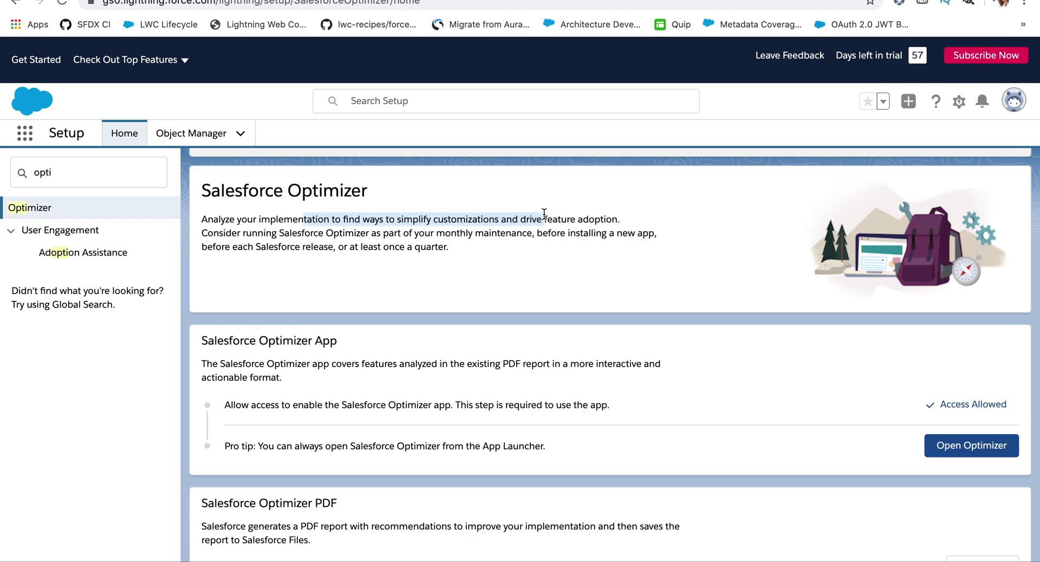
{"action": "left_click_drag", "start_coordinate": [219, 233], "coordinate": [467, 245]}
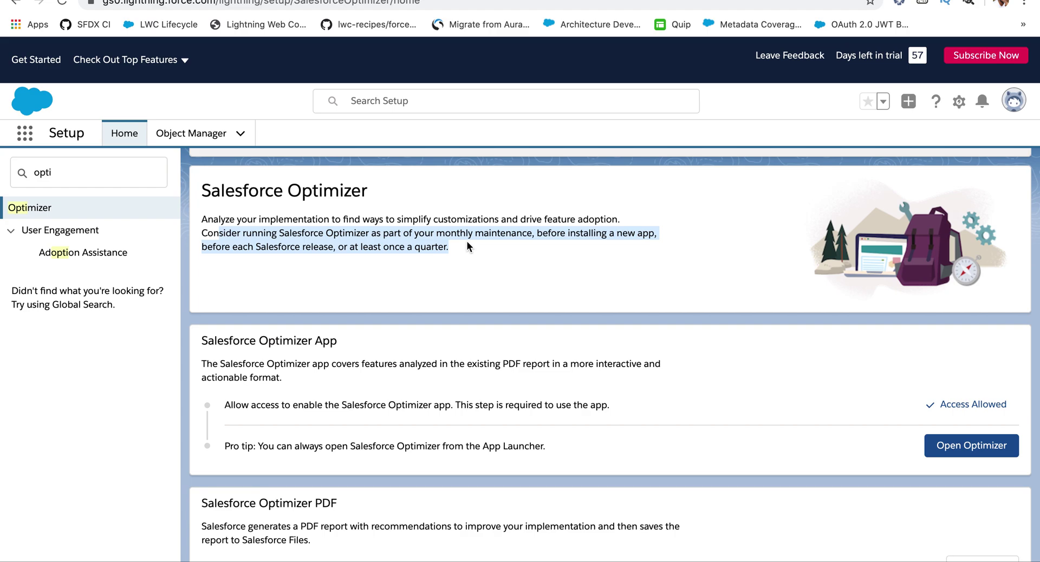
{"action": "left_click", "coordinate": [467, 245]}
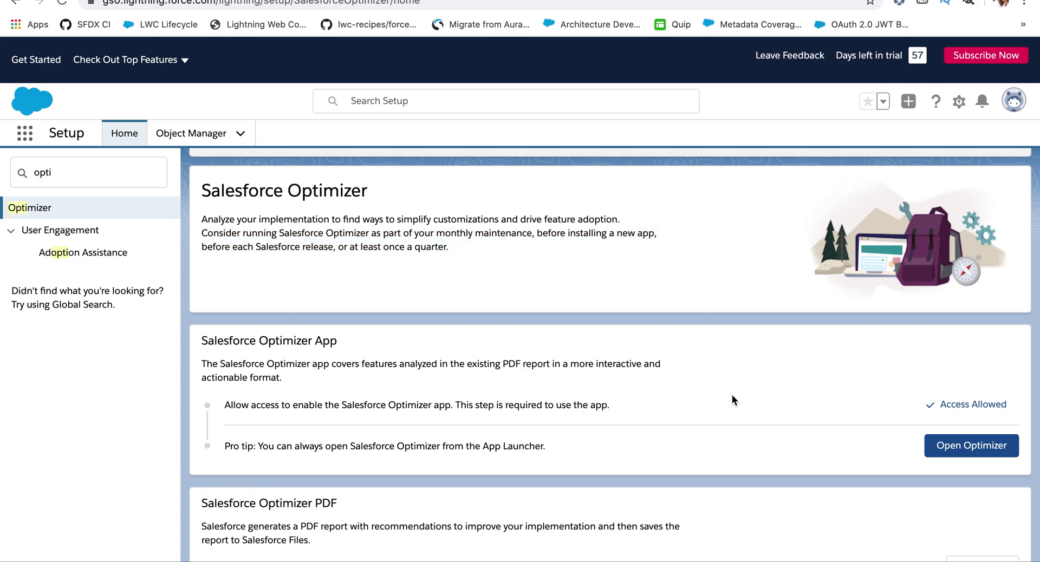
{"action": "scroll", "coordinate": [732, 396], "scroll_direction": "down", "scroll_amount": 2}
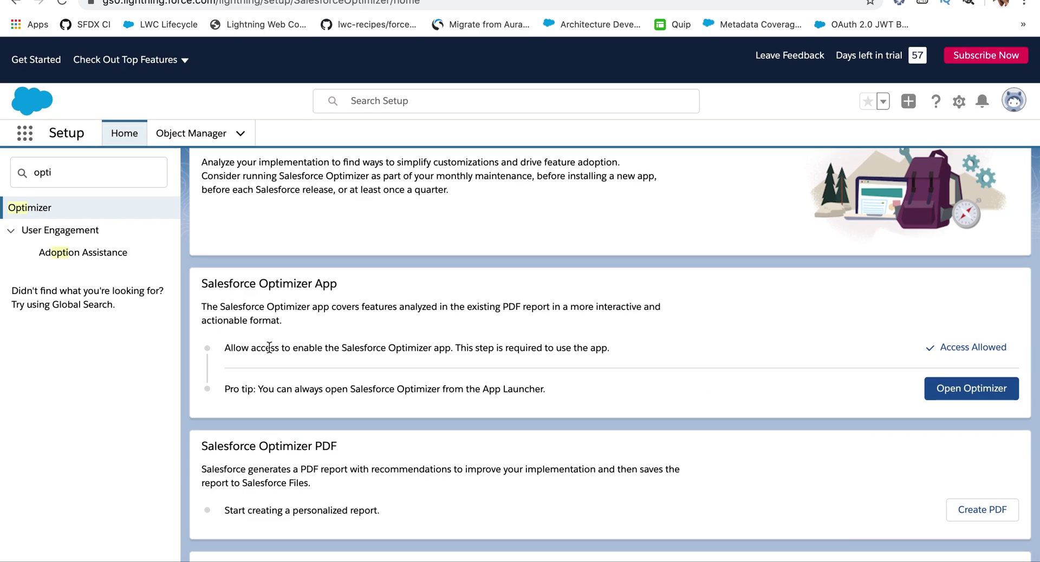
{"action": "left_click_drag", "start_coordinate": [251, 348], "coordinate": [605, 342]}
{"action": "left_click", "coordinate": [703, 335]}
{"action": "left_click", "coordinate": [971, 393]}
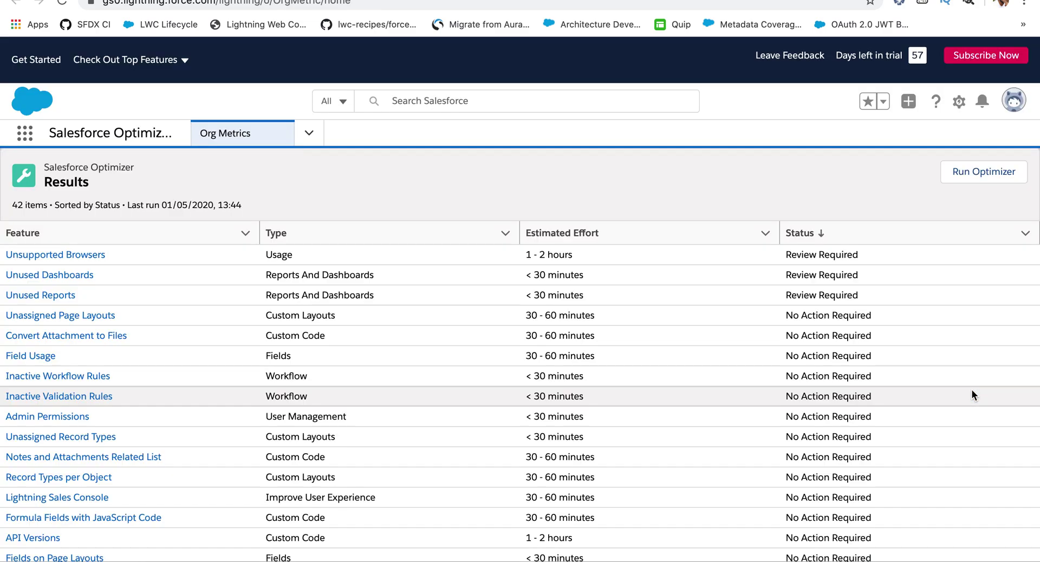
- Look through the existing feature results, start a new Optimizer run and read its running notice
{"action": "scroll", "coordinate": [384, 333], "scroll_direction": "down", "scroll_amount": 3}
{"action": "scroll", "coordinate": [384, 333], "scroll_direction": "up", "scroll_amount": 3}
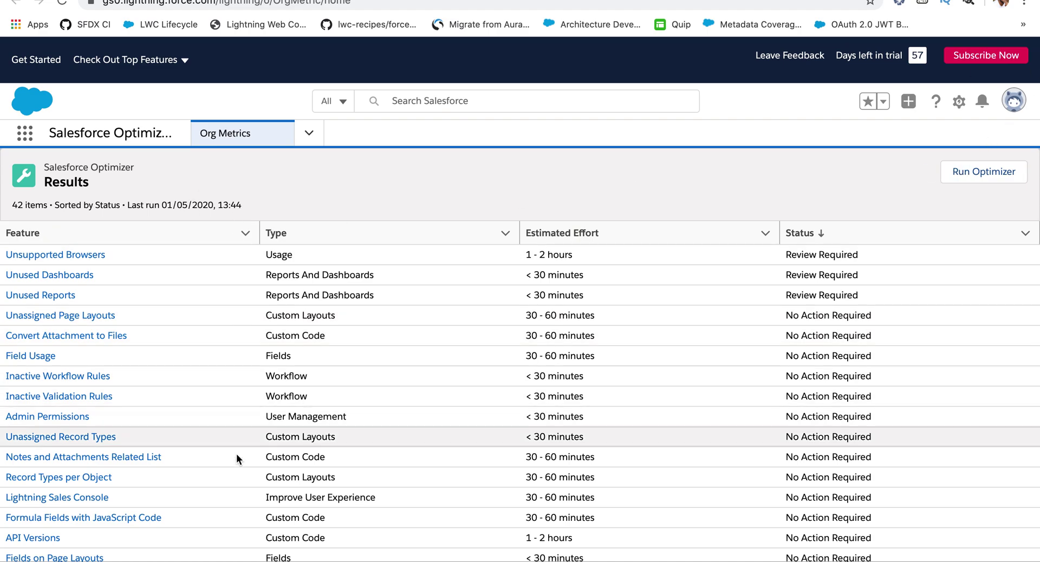
{"action": "scroll", "coordinate": [242, 285], "scroll_direction": "down", "scroll_amount": 2}
{"action": "scroll", "coordinate": [242, 285], "scroll_direction": "up", "scroll_amount": 2}
{"action": "left_click", "coordinate": [962, 171]}
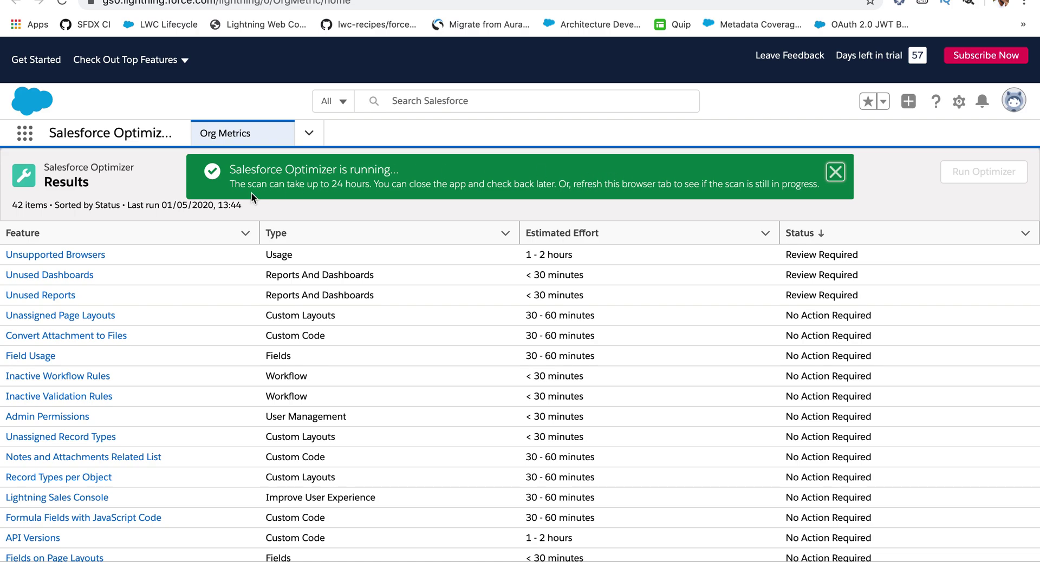
{"action": "left_click_drag", "start_coordinate": [230, 185], "coordinate": [362, 178]}
{"action": "left_click", "coordinate": [425, 171]}
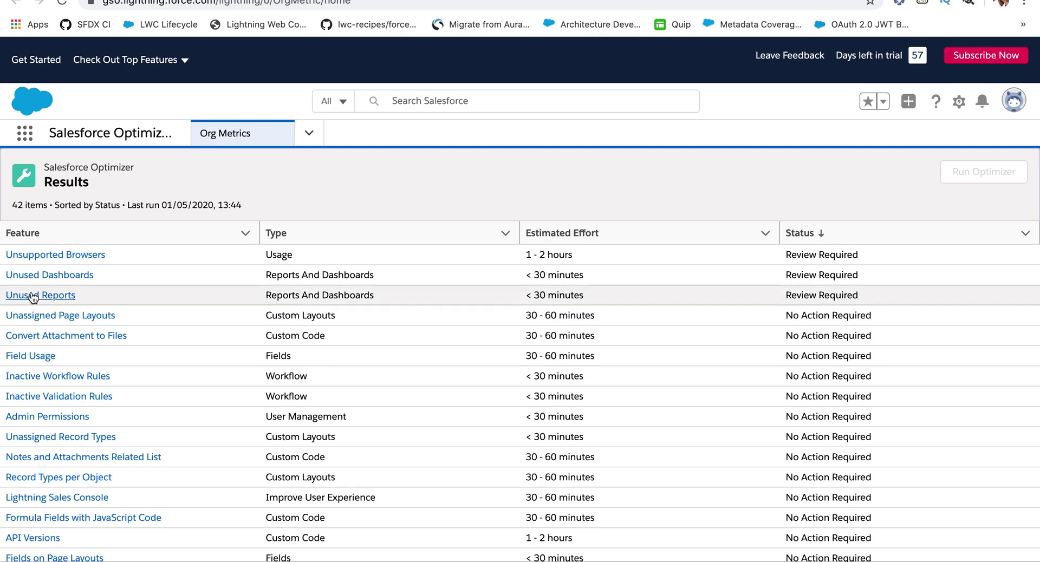
- Open the Unsupported Browsers result, dismiss the compact setting prompt and read the finding
{"action": "left_click", "coordinate": [37, 256]}
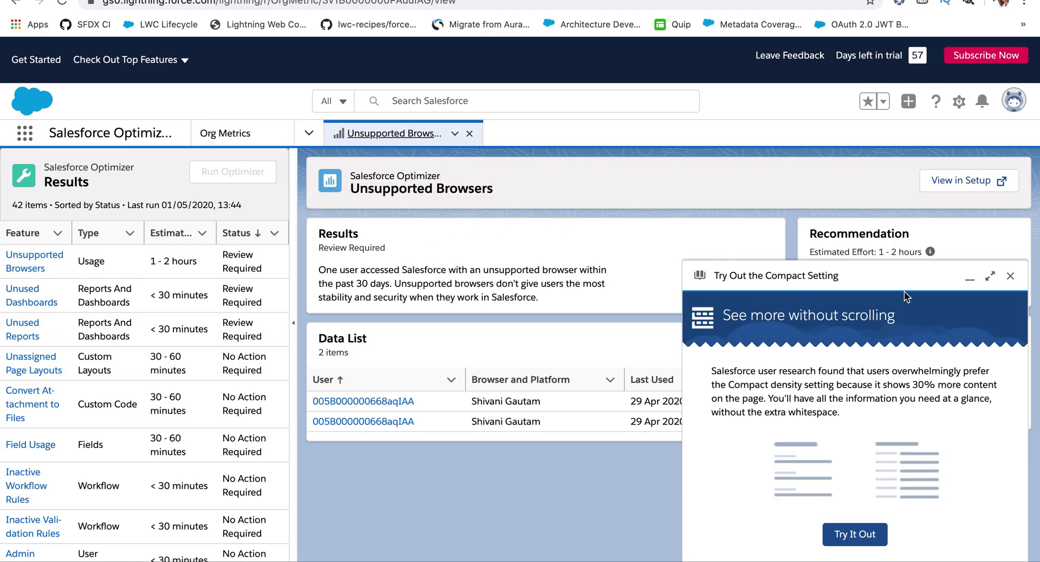
{"action": "left_click", "coordinate": [1010, 276]}
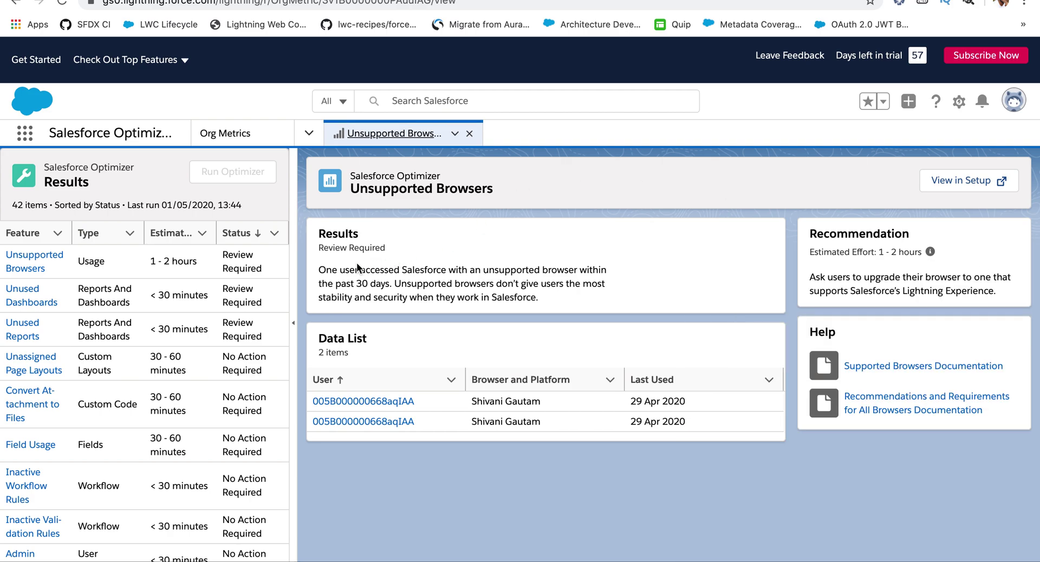
{"action": "left_click_drag", "start_coordinate": [323, 268], "coordinate": [574, 296]}
{"action": "left_click", "coordinate": [574, 297]}
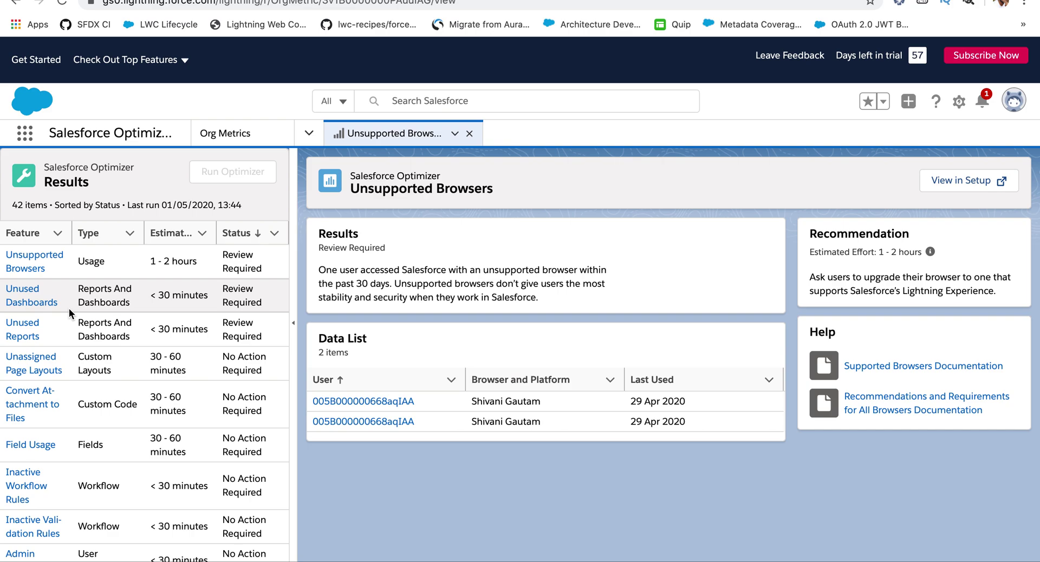
- Look through the remaining features in the Optimizer results list
{"action": "scroll", "coordinate": [58, 448], "scroll_direction": "down", "scroll_amount": 4}
{"action": "scroll", "coordinate": [57, 450], "scroll_direction": "down", "scroll_amount": 4}
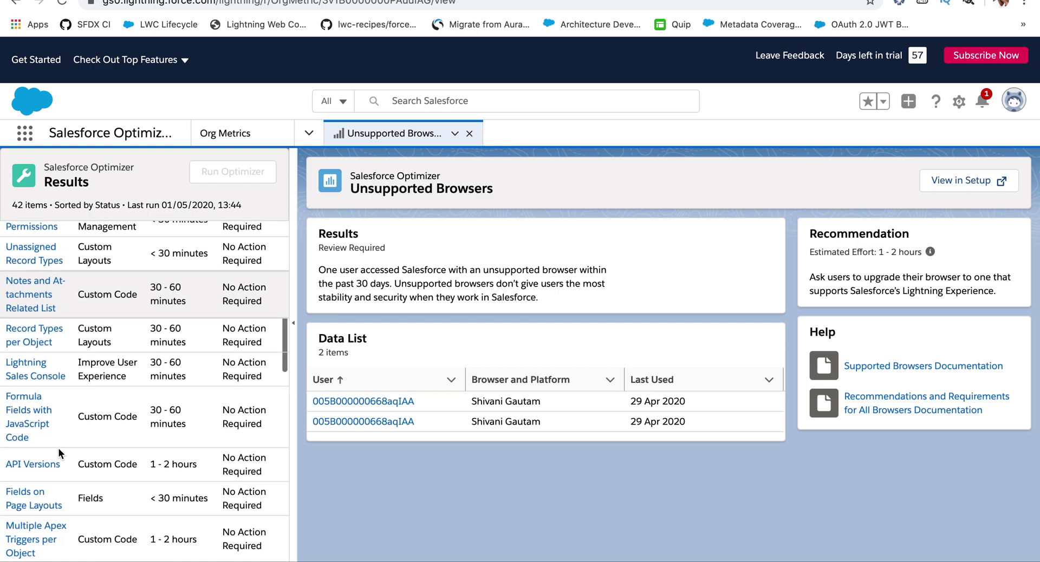